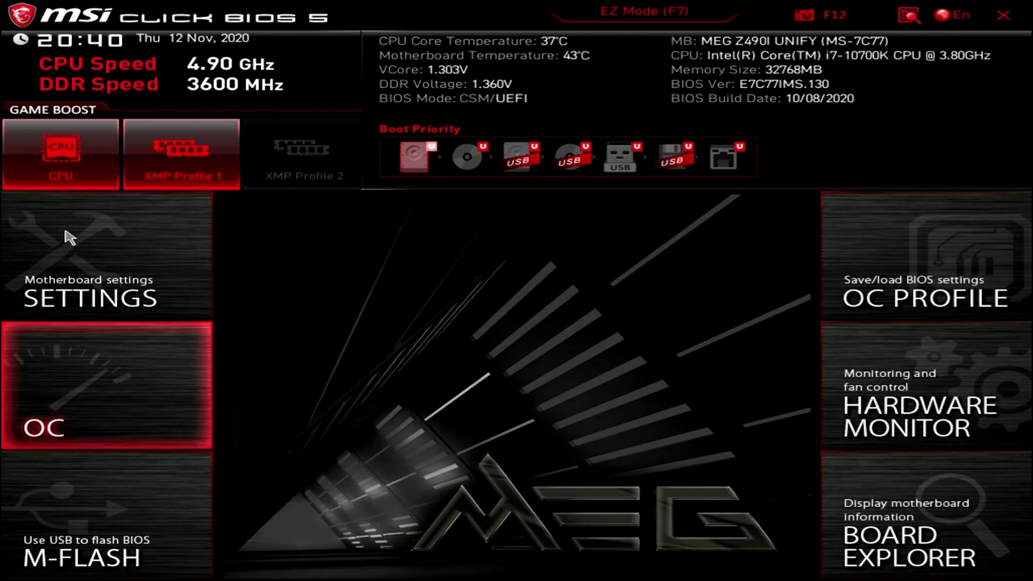
Apply an all-core CPU Ratio of 49 (4900 MHz) and a Ring Ratio of 43, leaving GT Ratio on Auto.
{"action": "key", "text": "Return"}
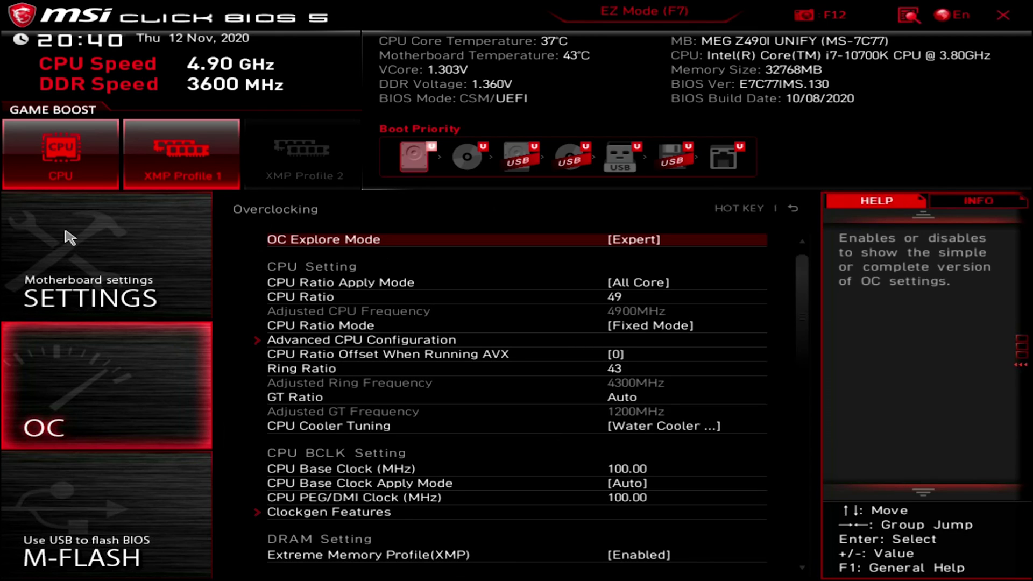
{"action": "key", "text": "Down"}
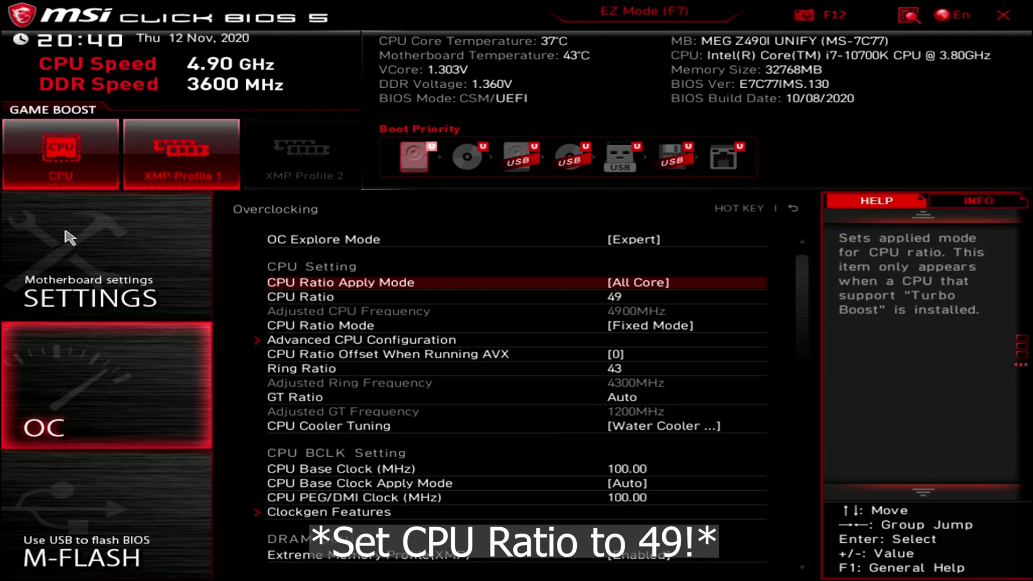
{"action": "key", "text": "Down"}
{"action": "key", "text": "Return"}
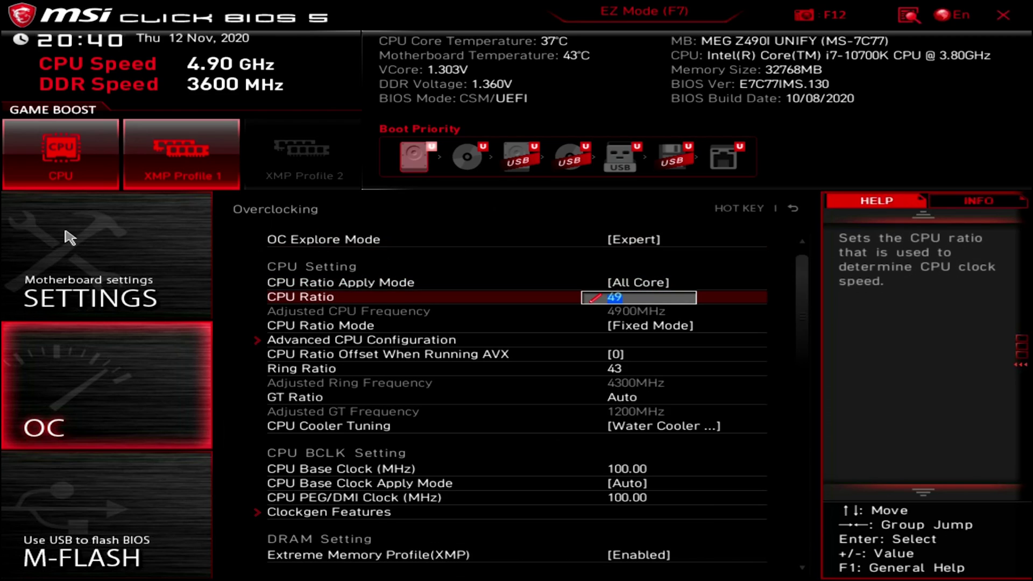
{"action": "key", "text": "Return"}
{"action": "key", "text": "Down"}
{"action": "key", "text": "Down"}
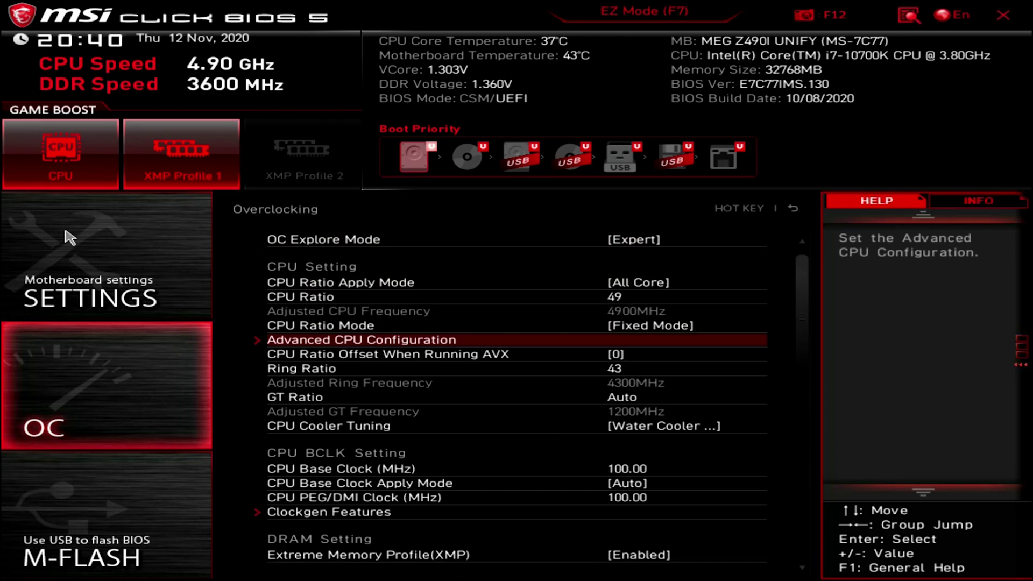
{"action": "key", "text": "Down"}
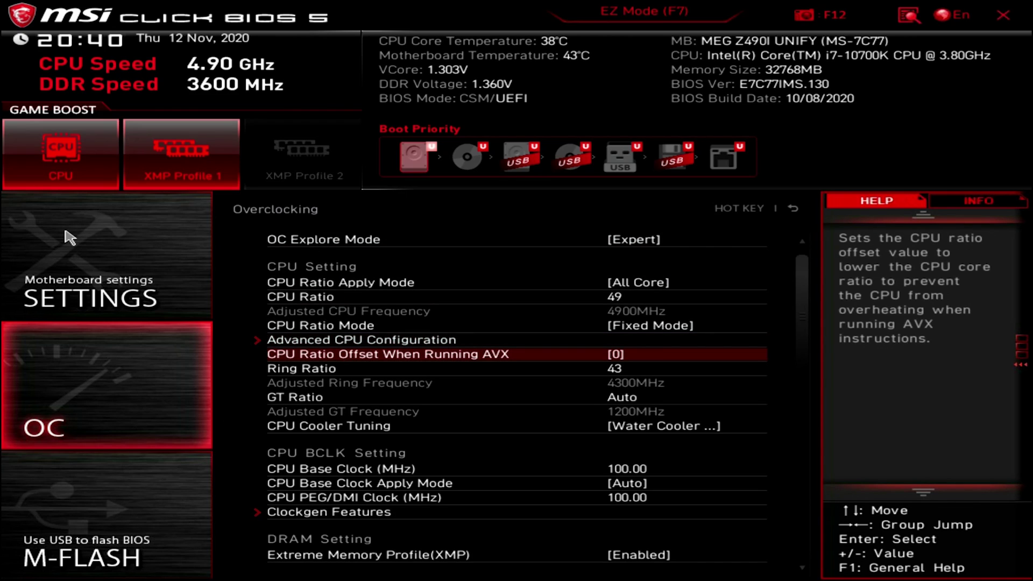
{"action": "key", "text": "Down"}
{"action": "key", "text": "Return"}
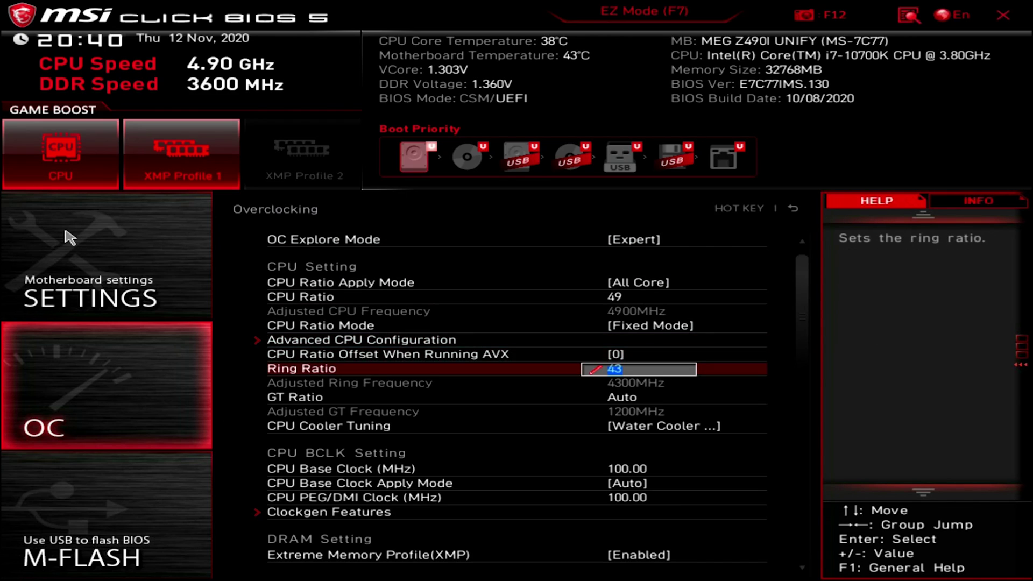
{"action": "key", "text": "Down"}
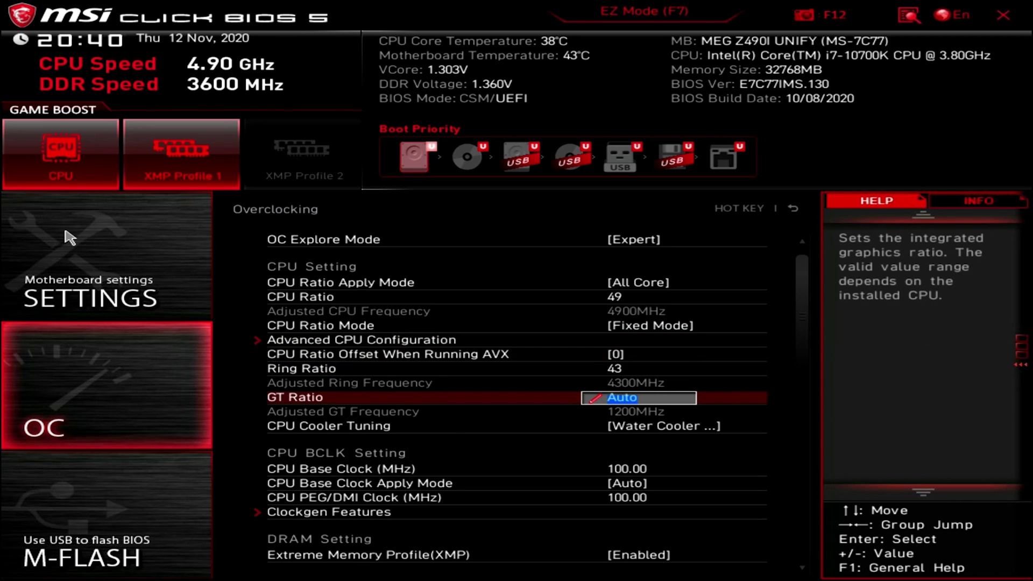
{"action": "key", "text": "Down"}
{"action": "key", "text": "Down"}
{"action": "key", "text": "Down"}
{"action": "key", "text": "Down"}
{"action": "key", "text": "Down"}
{"action": "key", "text": "Down"}
{"action": "key", "text": "Down"}
{"action": "key", "text": "Down"}
{"action": "key", "text": "Down"}
{"action": "key", "text": "Down"}
{"action": "key", "text": "Down"}
{"action": "key", "text": "Down"}
{"action": "key", "text": "Down"}
{"action": "key", "text": "Down"}
{"action": "key", "text": "Down"}
{"action": "key", "text": "Down"}
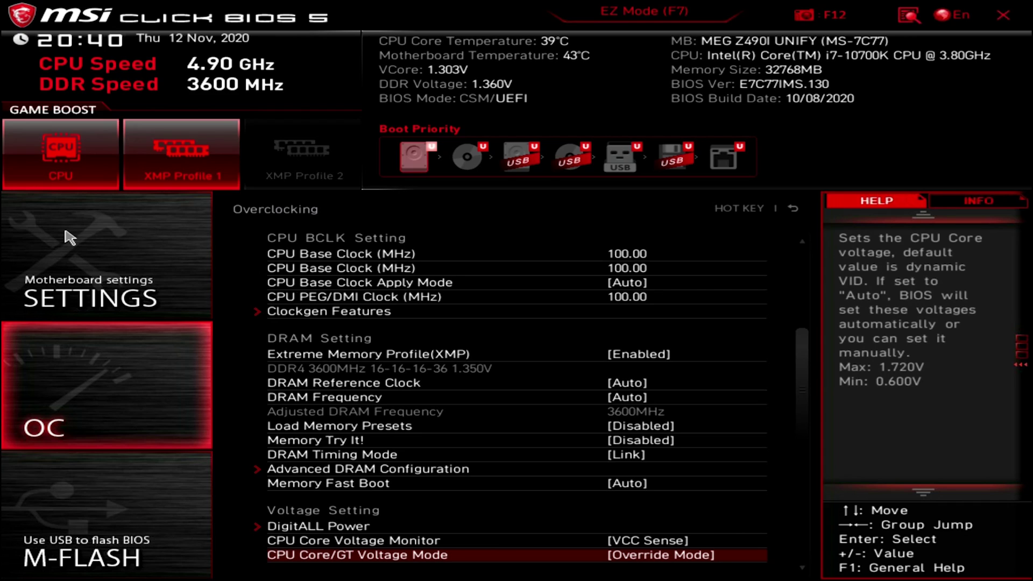
Use Override mode with CPU Core Voltage 1.300 V, CPU SA 1.200 V and CPU IO 1.150 V.
{"action": "key", "text": "Down"}
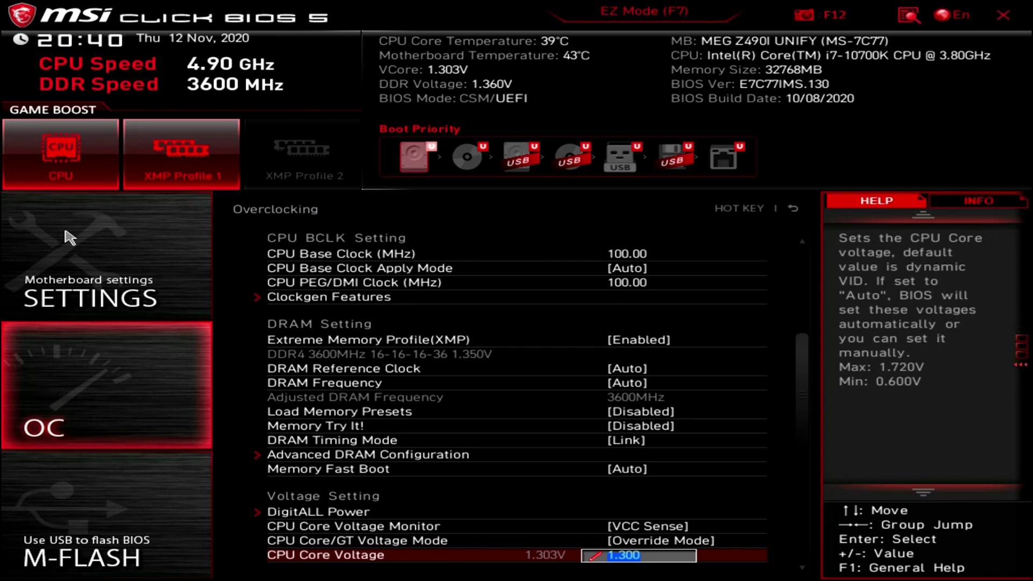
{"action": "key", "text": "Down"}
{"action": "key", "text": "Down"}
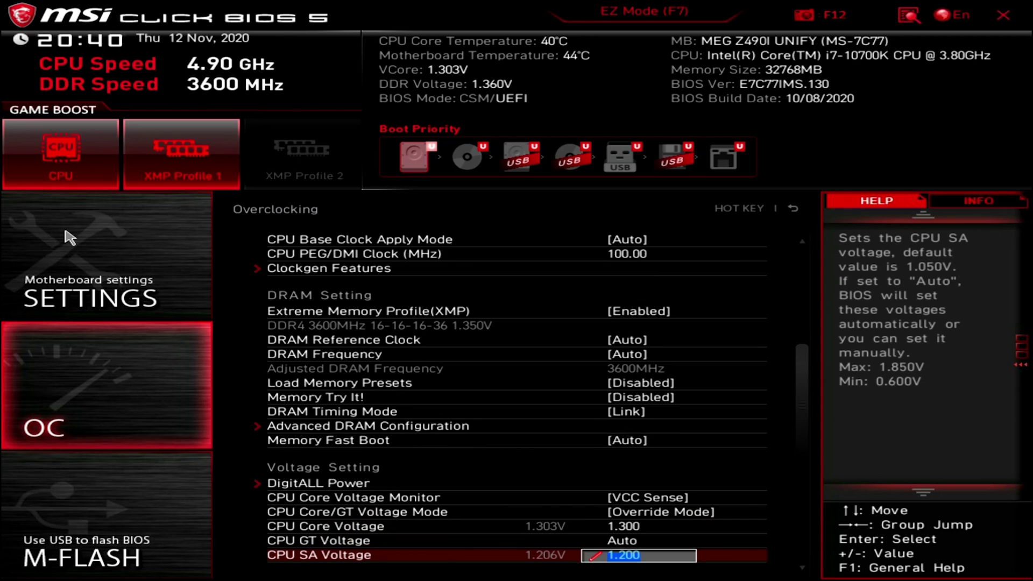
{"action": "key", "text": "Down"}
{"action": "key", "text": "Down"}
{"action": "key", "text": "Down"}
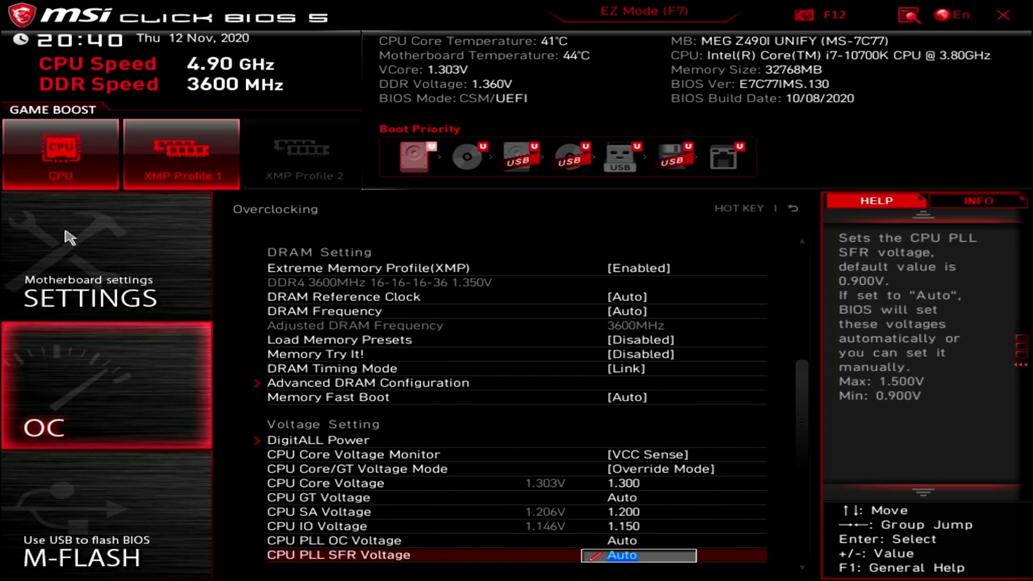
{"action": "key", "text": "Down"}
{"action": "key", "text": "Down"}
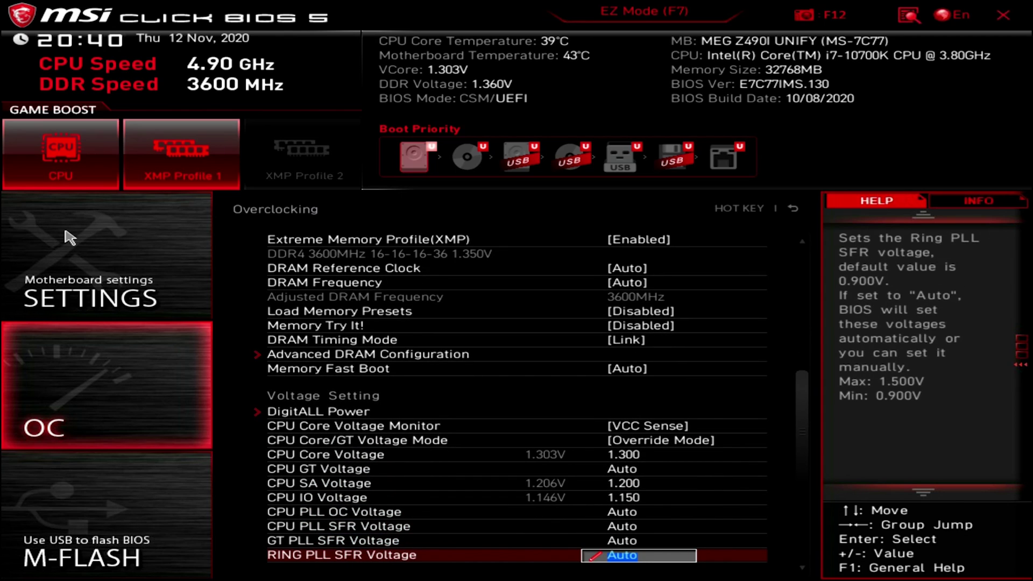
{"action": "key", "text": "Down"}
{"action": "key", "text": "Down"}
{"action": "key", "text": "Down"}
{"action": "key", "text": "Down"}
{"action": "key", "text": "Down"}
{"action": "key", "text": "Down"}
{"action": "key", "text": "Down"}
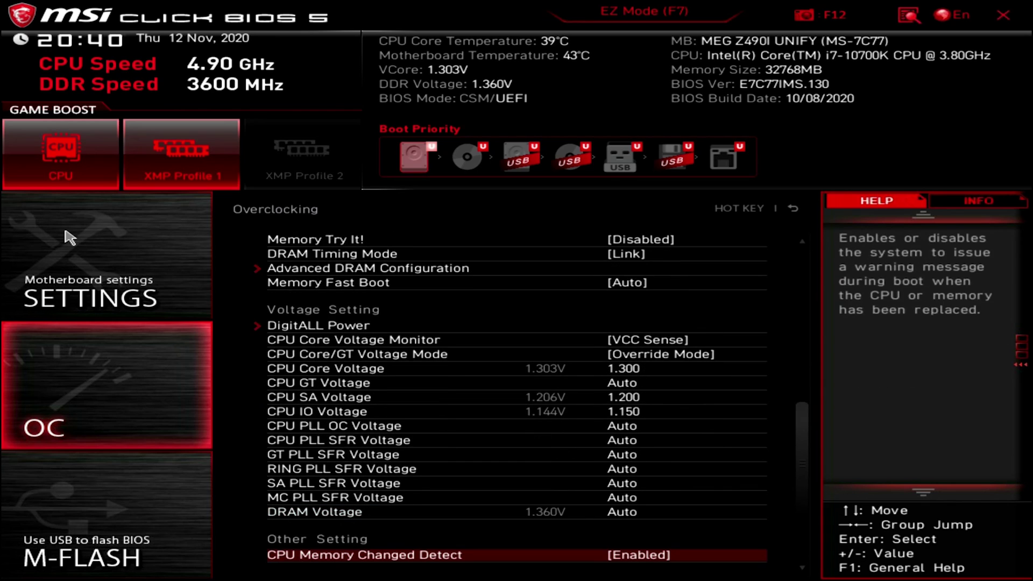
{"action": "key", "text": "Down"}
{"action": "key", "text": "Return"}
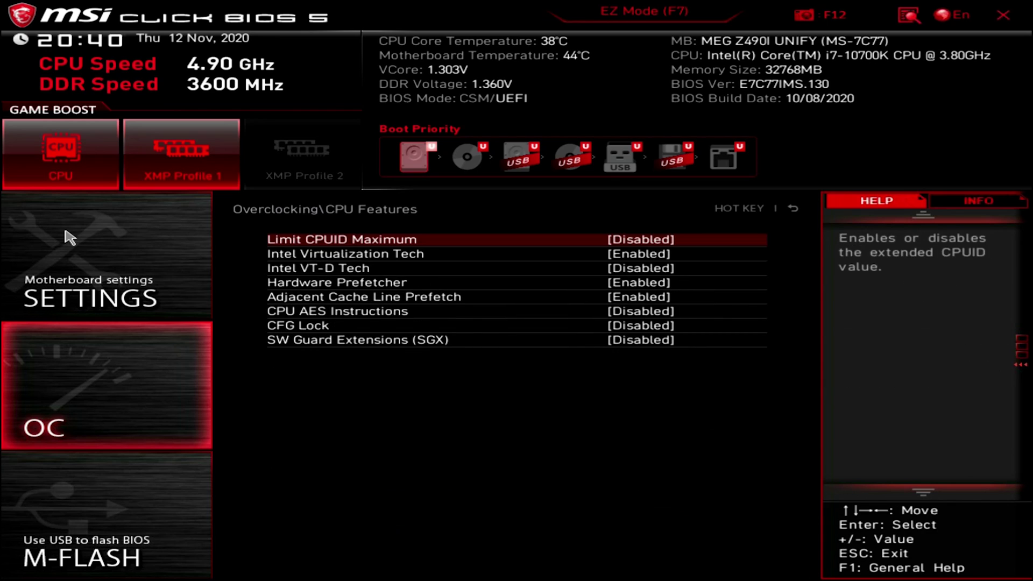
{"action": "key", "text": "Down"}
{"action": "key", "text": "Down"}
{"action": "key", "text": "Down"}
{"action": "key", "text": "Down"}
{"action": "key", "text": "Down"}
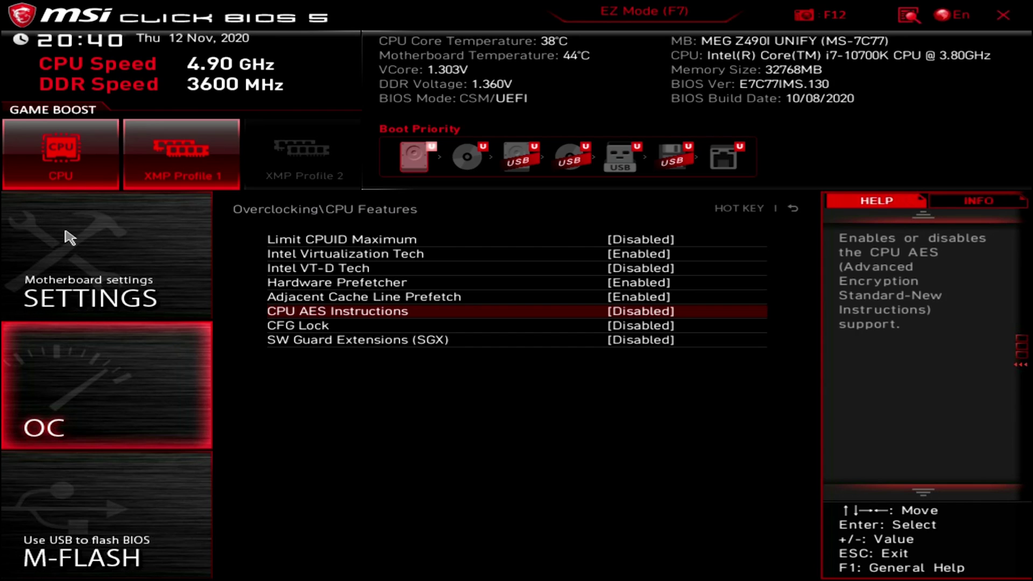
{"action": "key", "text": "Down"}
{"action": "key", "text": "Down"}
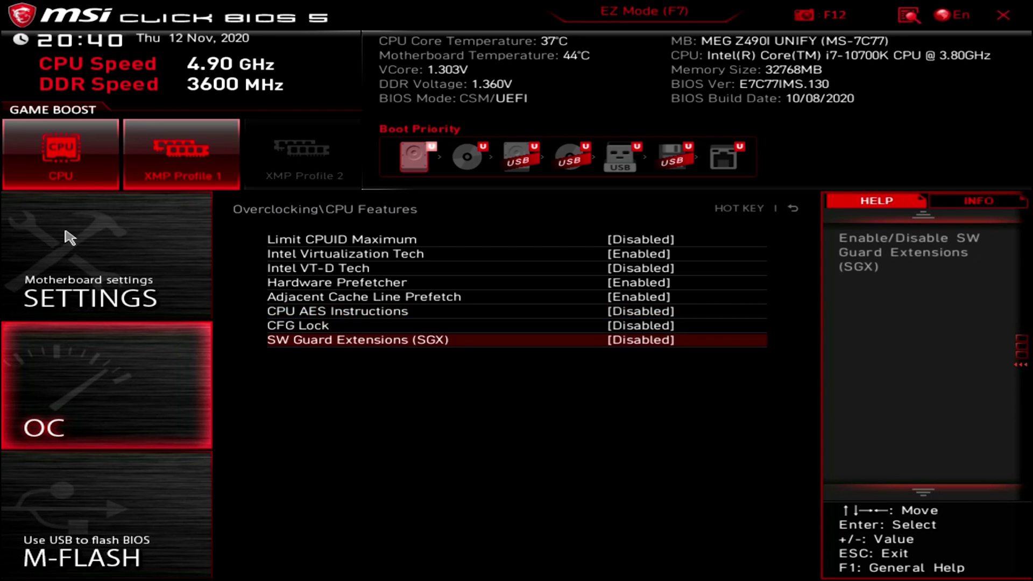
{"action": "key", "text": "Escape"}
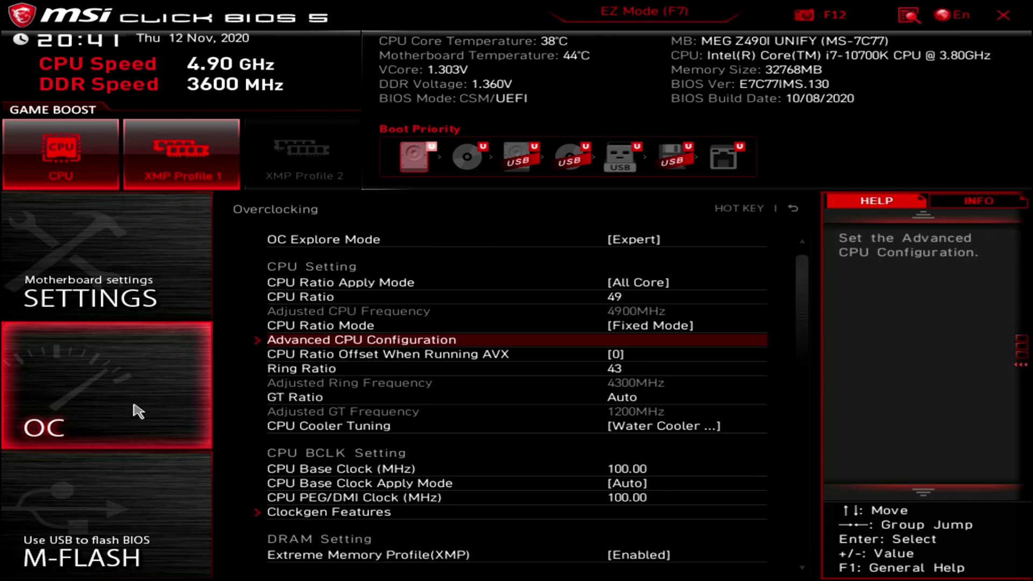
{"action": "key", "text": "Return"}
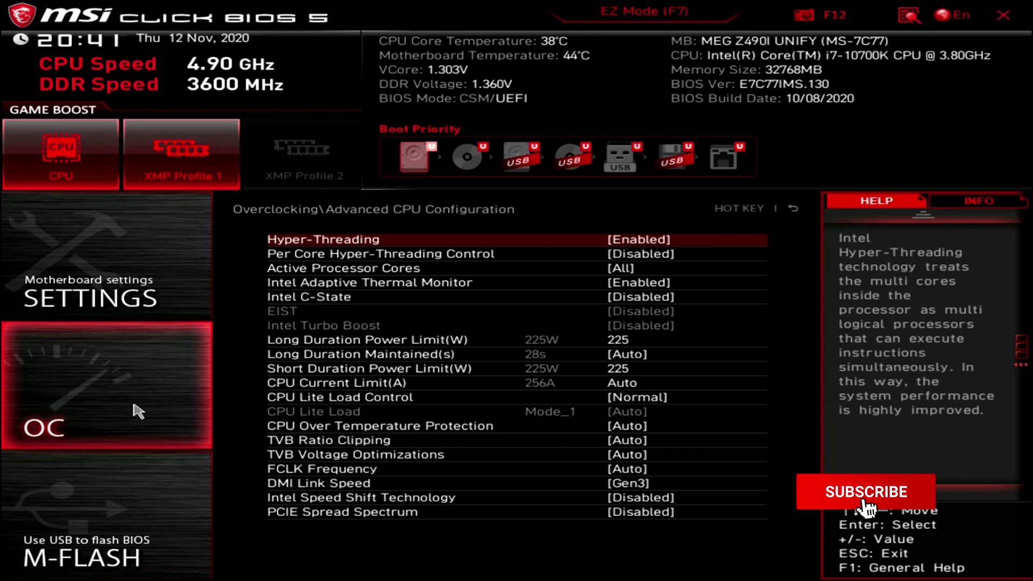
Set Long and Short Duration Power Limits to 225 W, keeping CPU Current Limit on Auto.
{"action": "key", "text": "Down"}
{"action": "key", "text": "Down"}
{"action": "key", "text": "Down"}
{"action": "key", "text": "Down"}
{"action": "key", "text": "Down"}
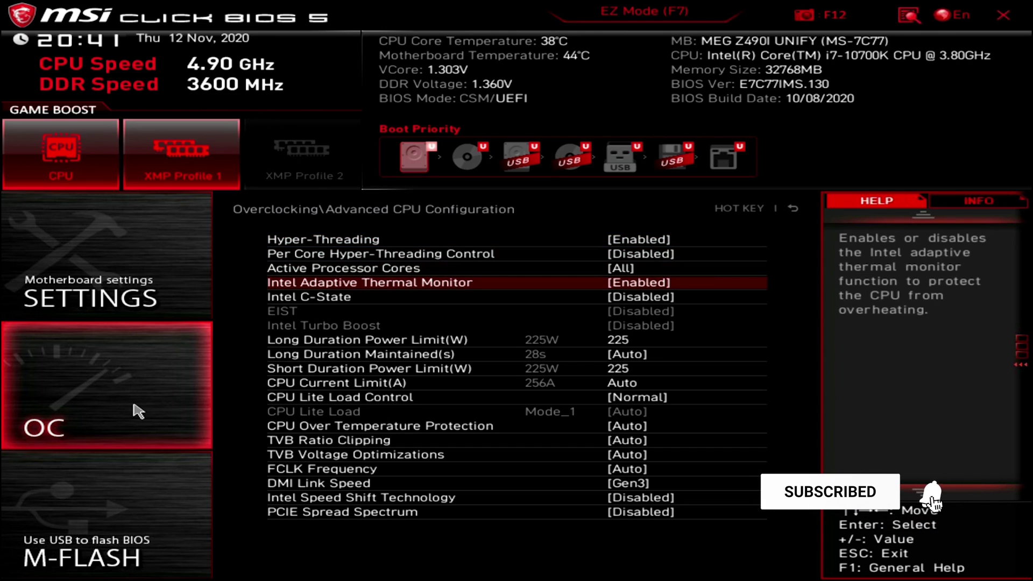
{"action": "key", "text": "Down"}
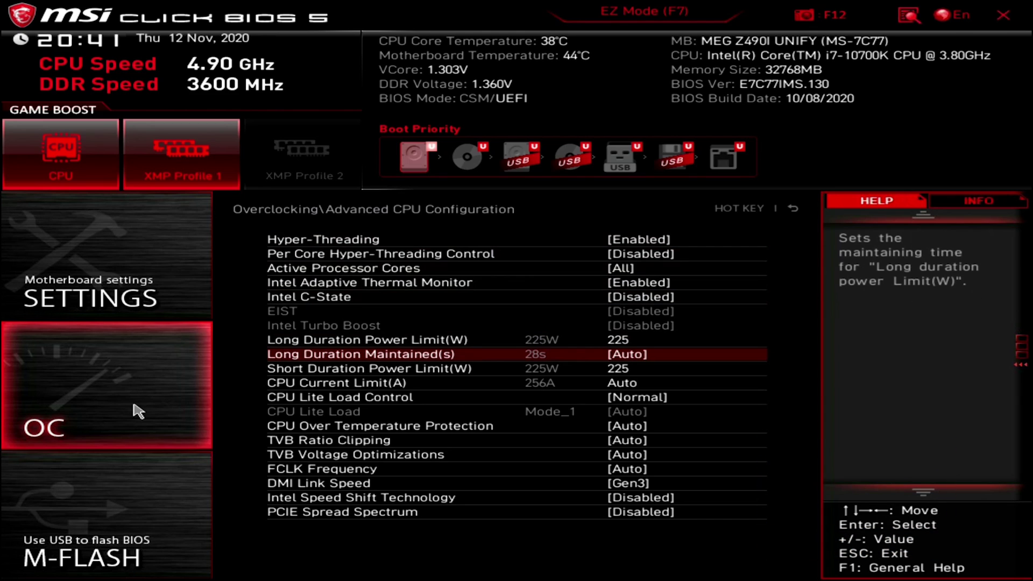
{"action": "key", "text": "Down"}
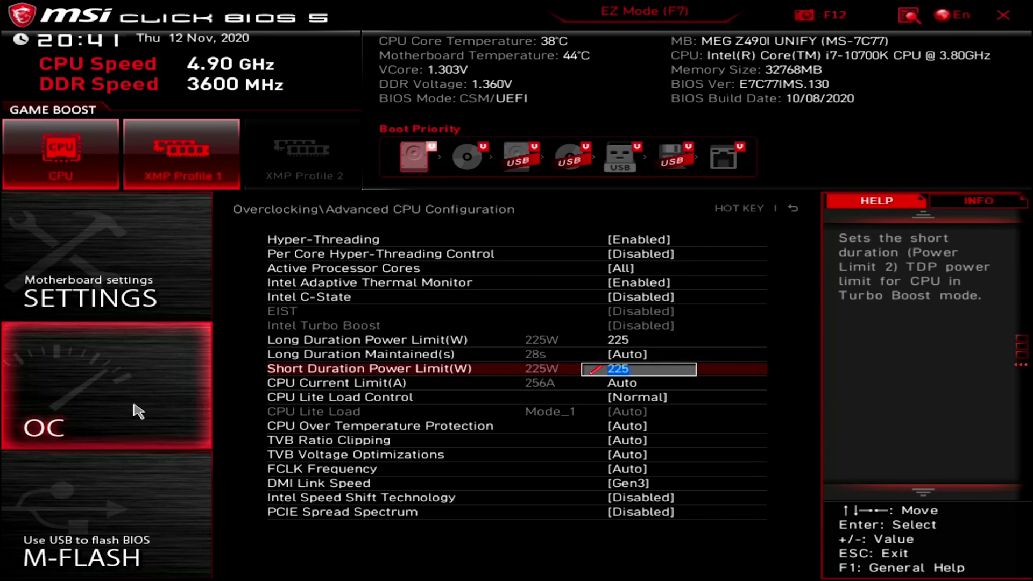
{"action": "key", "text": "Down"}
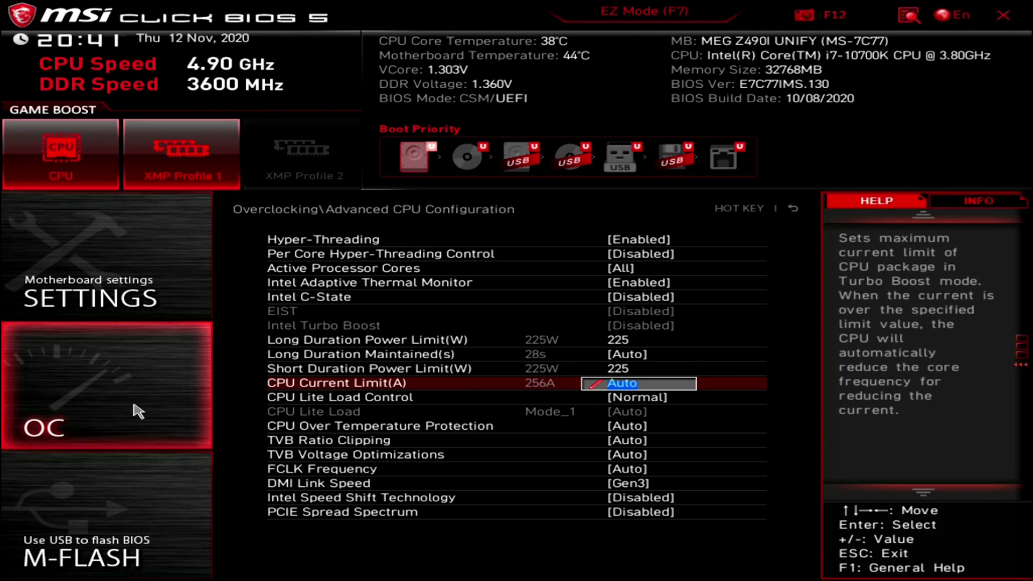
{"action": "key", "text": "Down"}
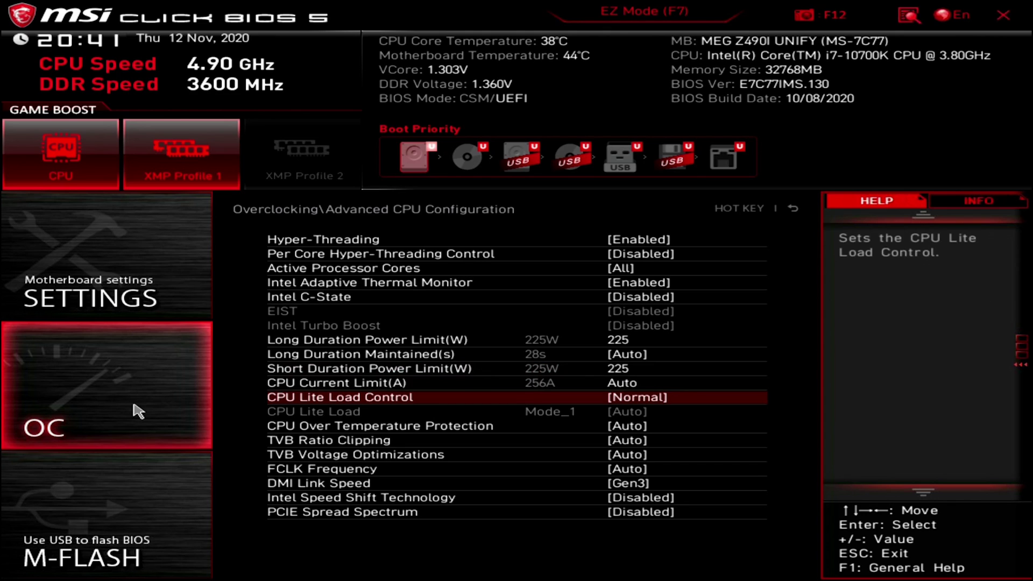
{"action": "key", "text": "Down"}
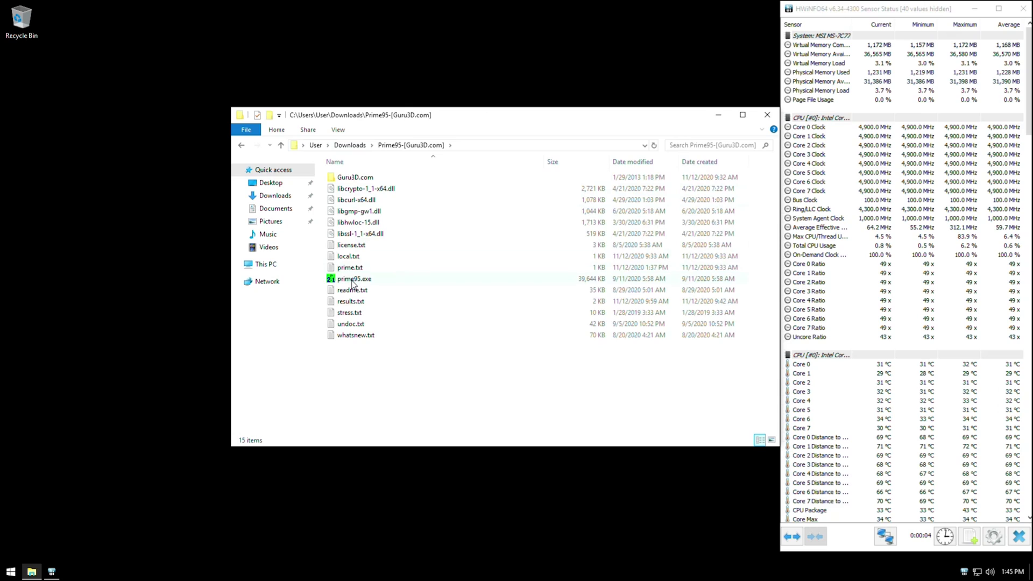
Launch prime95.exe from Downloads\Prime95 and choose the Small FFTs torture test.
{"action": "double_click", "coordinate": [352, 280]}
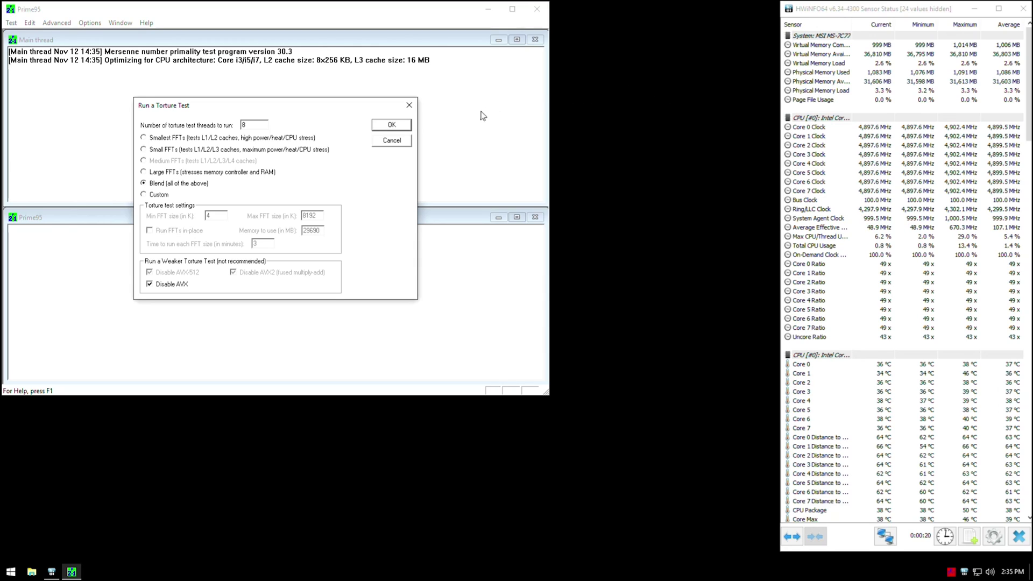
{"action": "key", "text": "Up"}
{"action": "key", "text": "Up"}
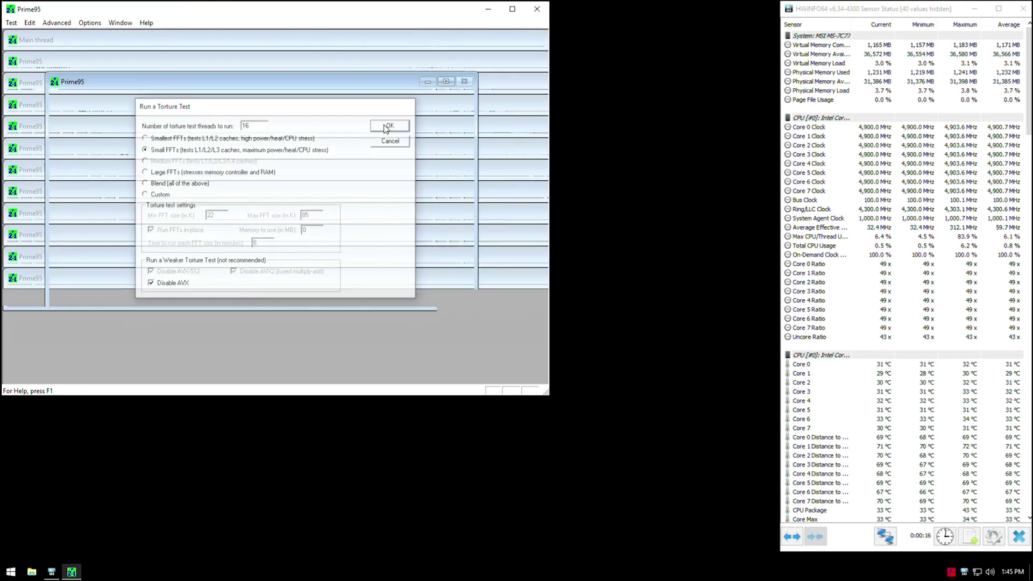
Confirm the Small FFTs torture test with OK so all workers begin stressing the CPU.
{"action": "left_click", "coordinate": [388, 126]}
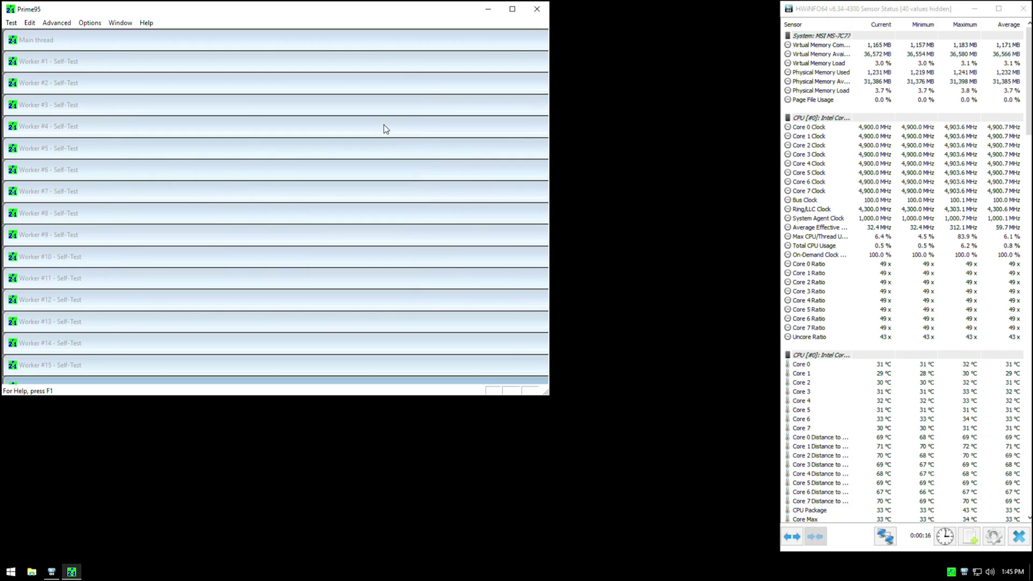